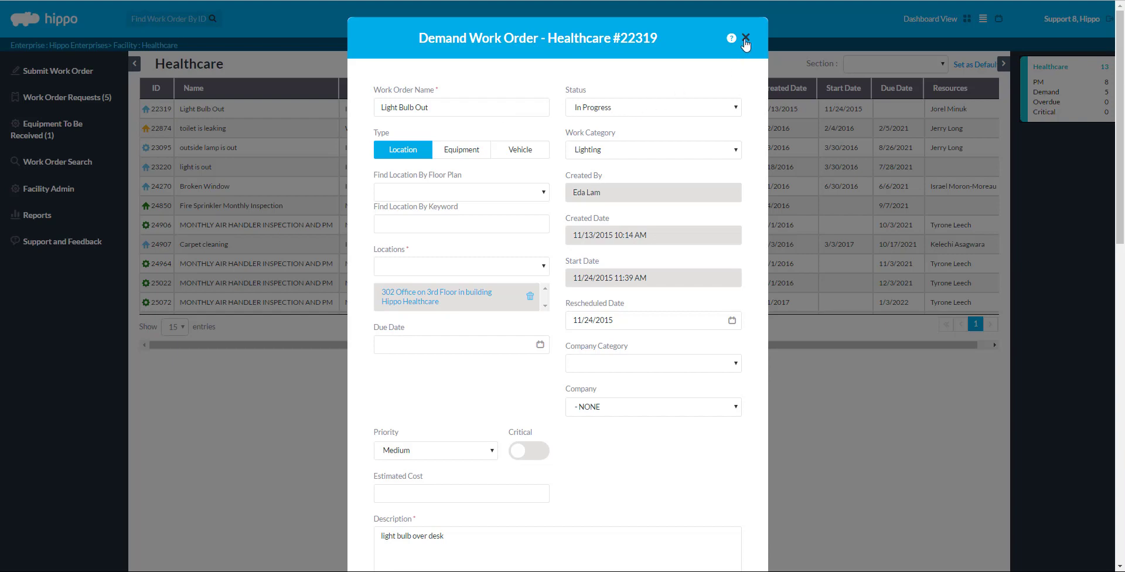
{"action": "left_click", "coordinate": [745, 40]}
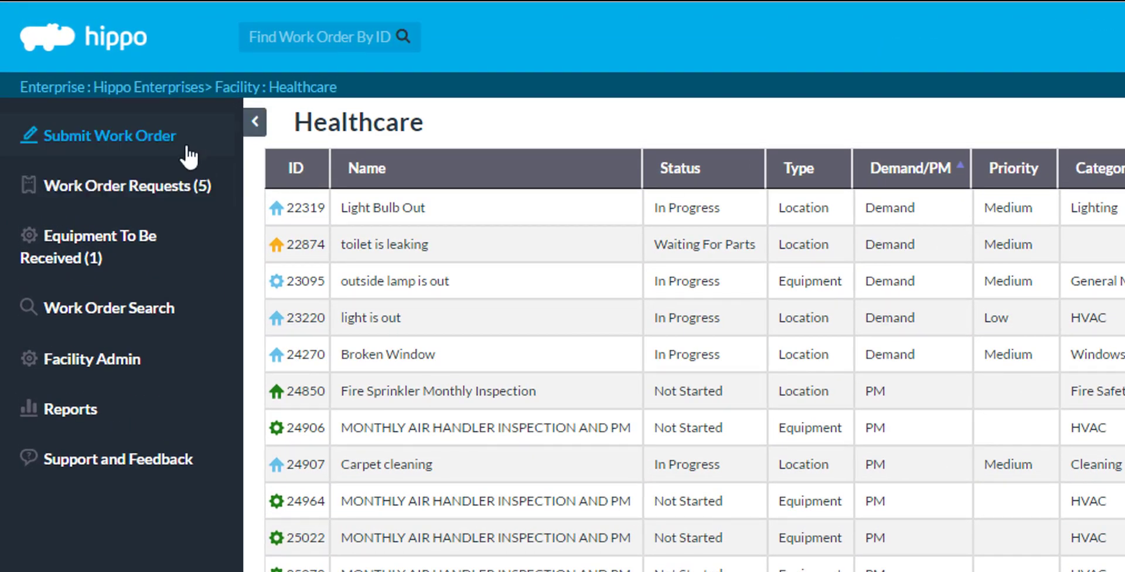
{"action": "left_click", "coordinate": [187, 148]}
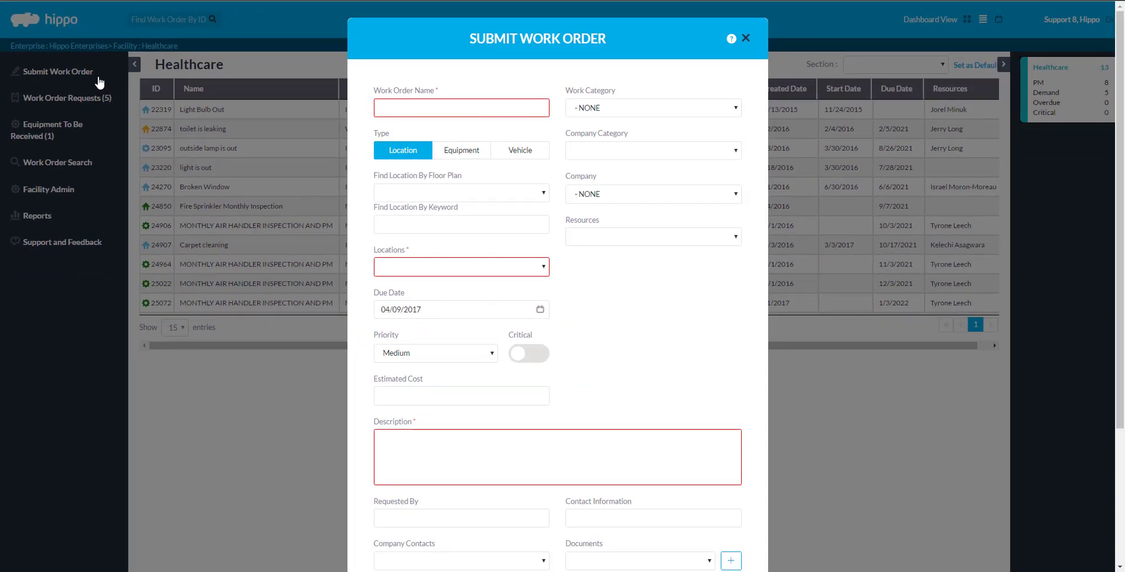
{"action": "left_click", "coordinate": [388, 110]}
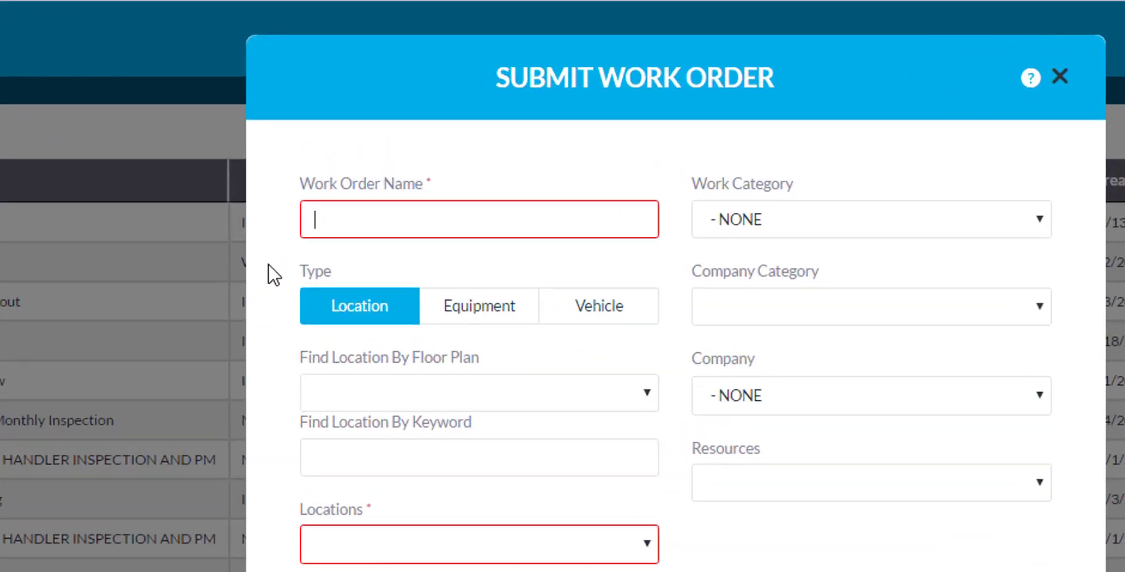
{"action": "type", "text": "fix the "}
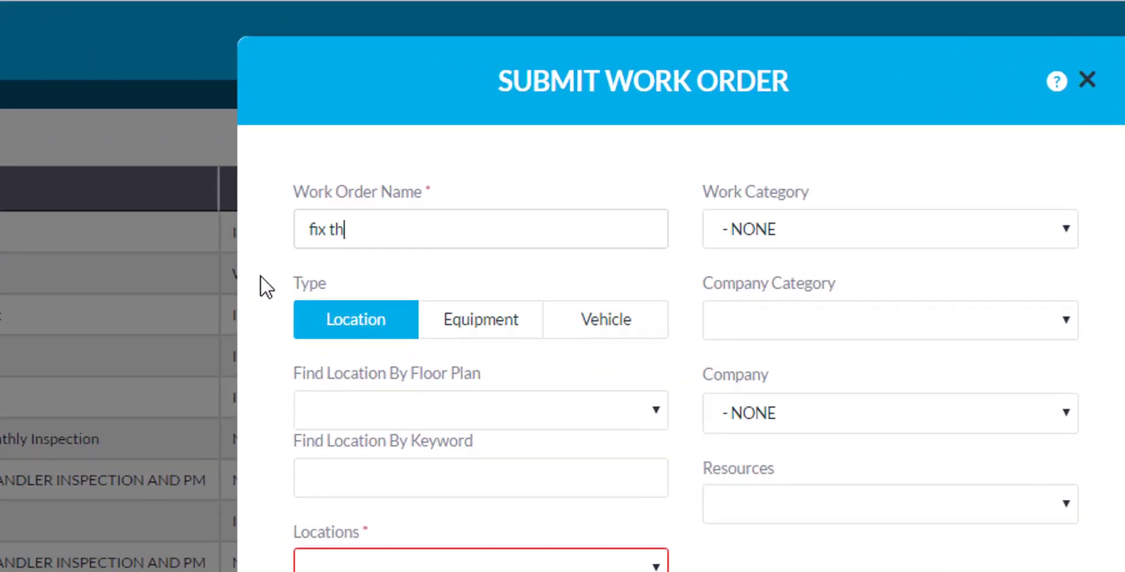
{"action": "type", "text": "light"}
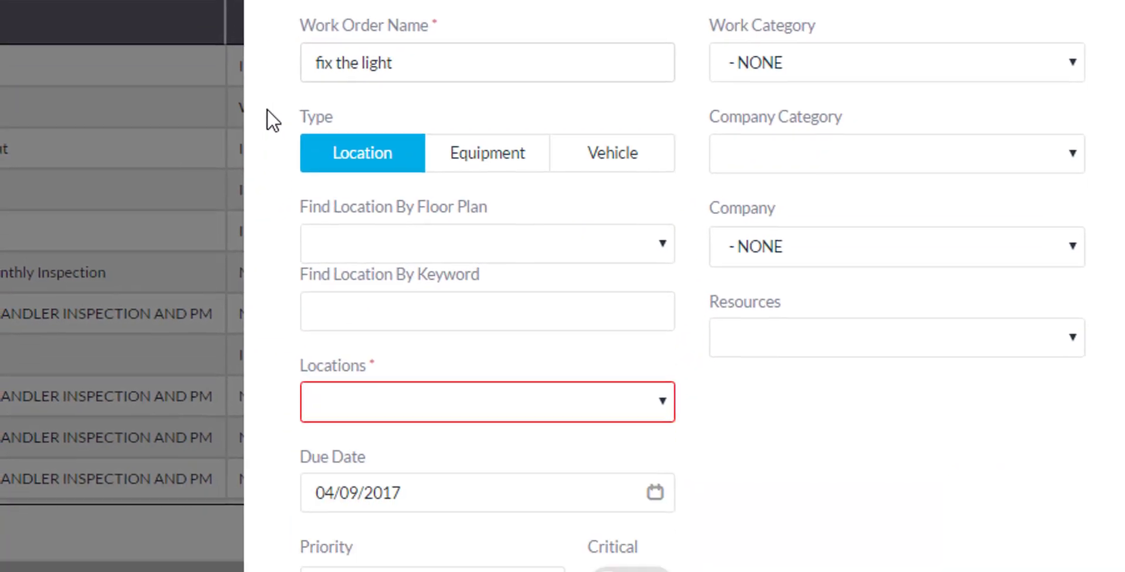
{"action": "left_click", "coordinate": [406, 270]}
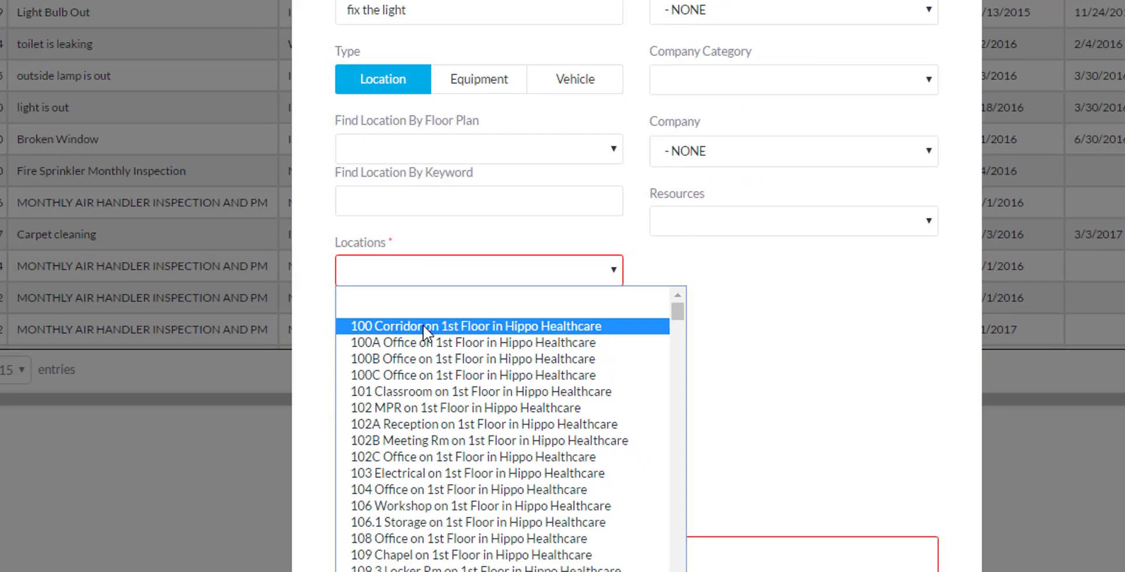
{"action": "left_click", "coordinate": [440, 358]}
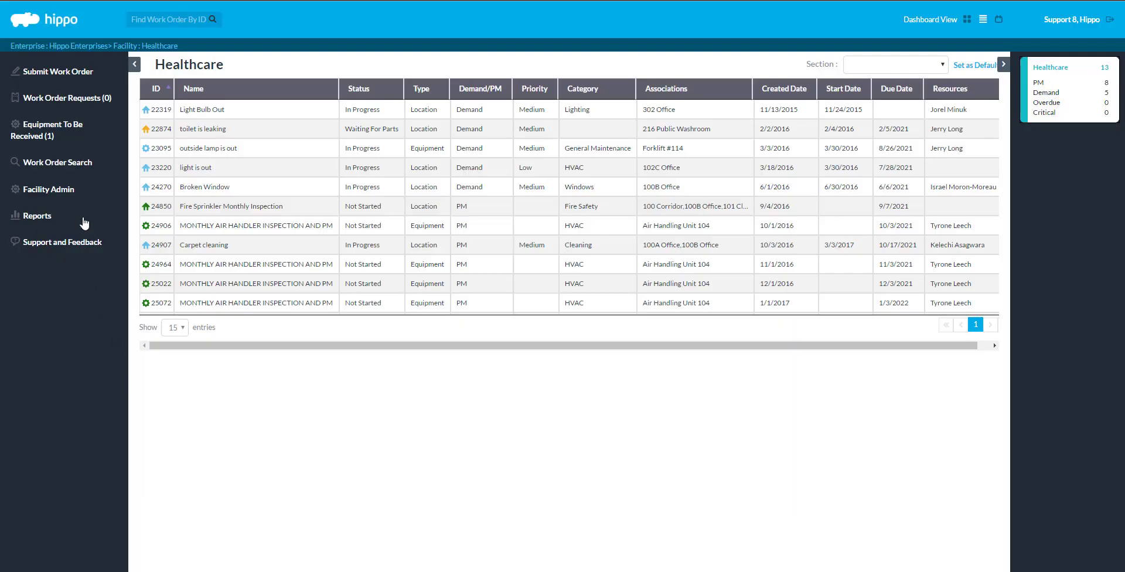
Step: Start a new work order and name it "fix the light"
{"action": "left_click", "coordinate": [100, 77]}
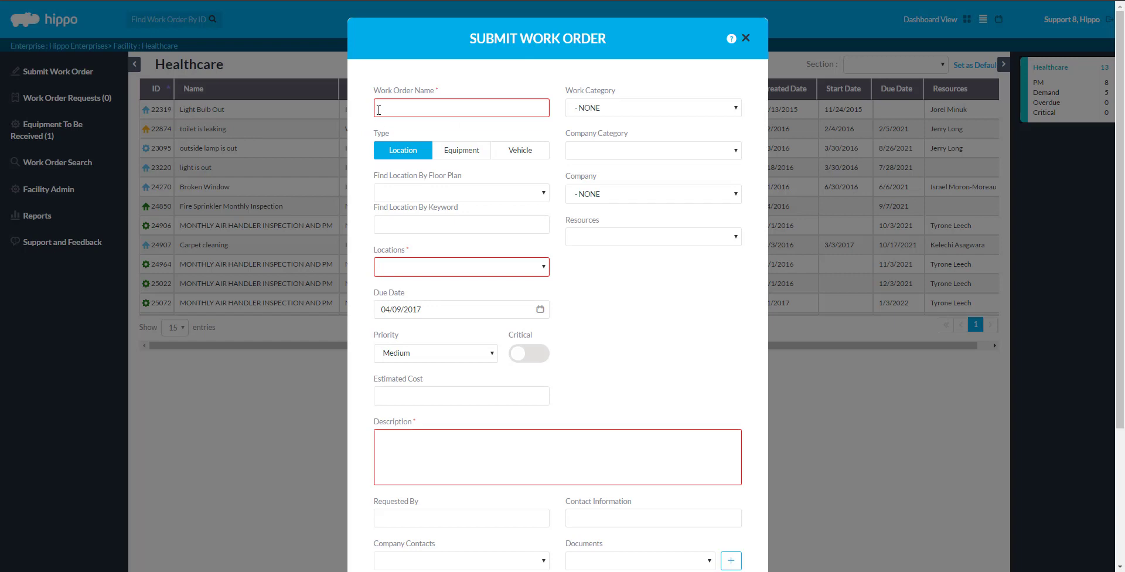
{"action": "left_click", "coordinate": [379, 110]}
{"action": "type", "text": "fix"}
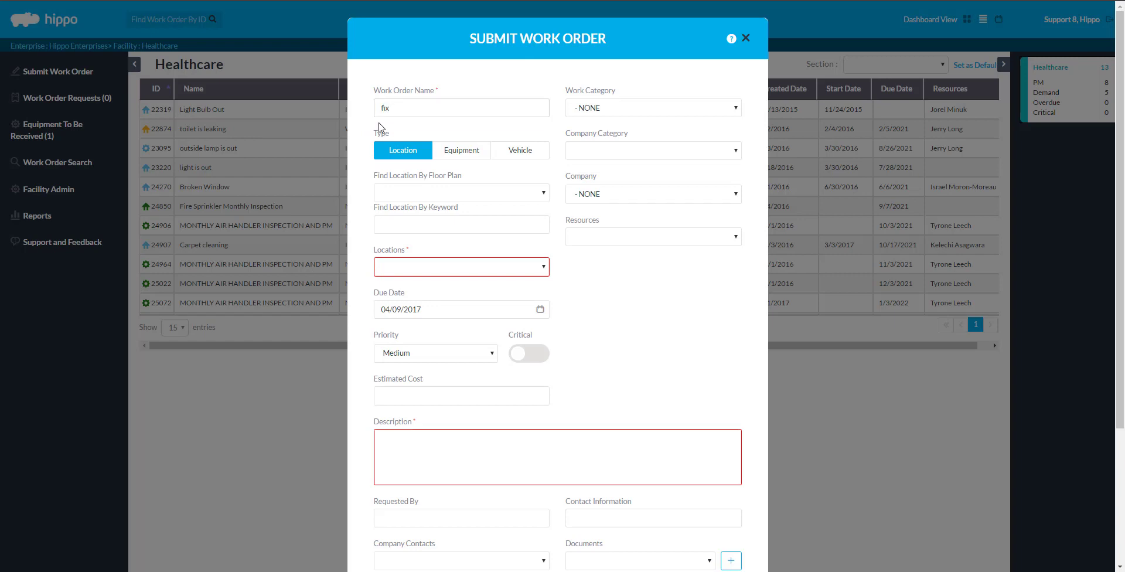
{"action": "type", "text": " the light"}
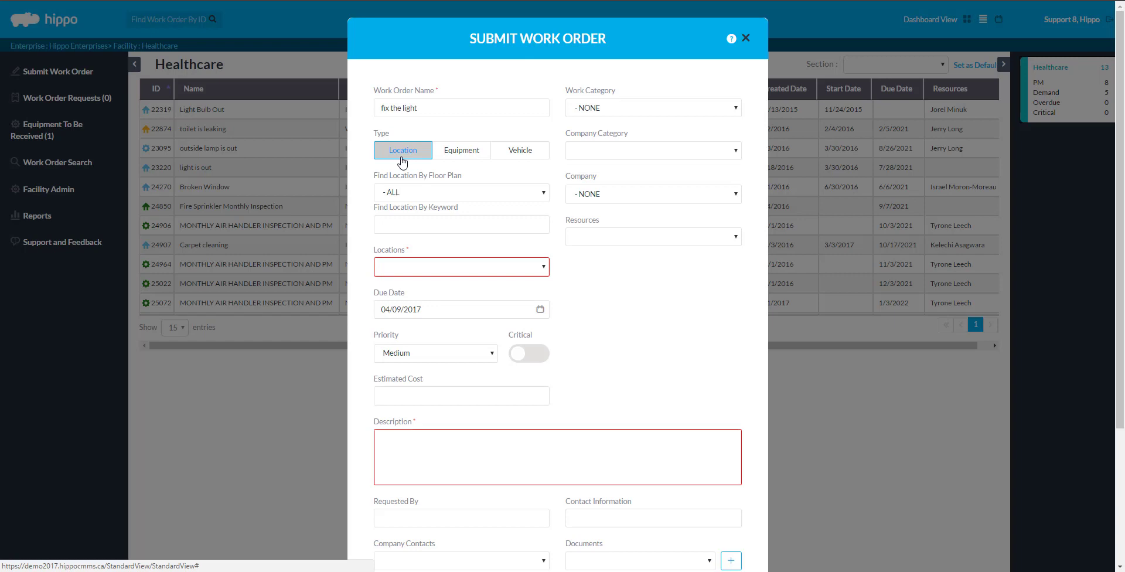
Step: Set the work order type to Equipment, try the Model Type and Asset ID finders, and return to finding equipment by Floor Plan
{"action": "left_click", "coordinate": [482, 157]}
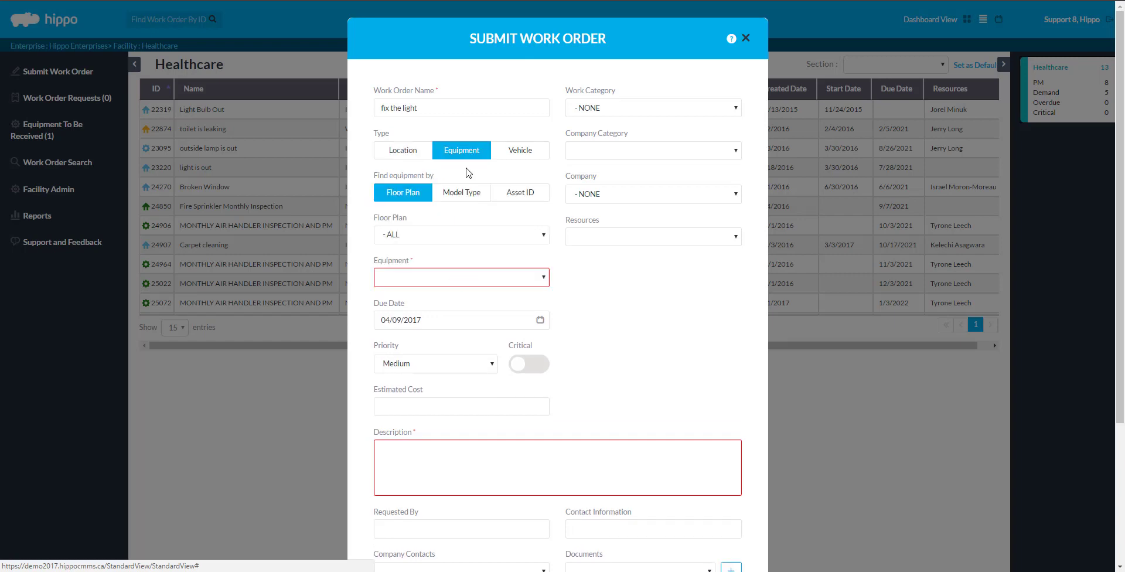
{"action": "left_click", "coordinate": [467, 197]}
{"action": "left_click", "coordinate": [516, 197]}
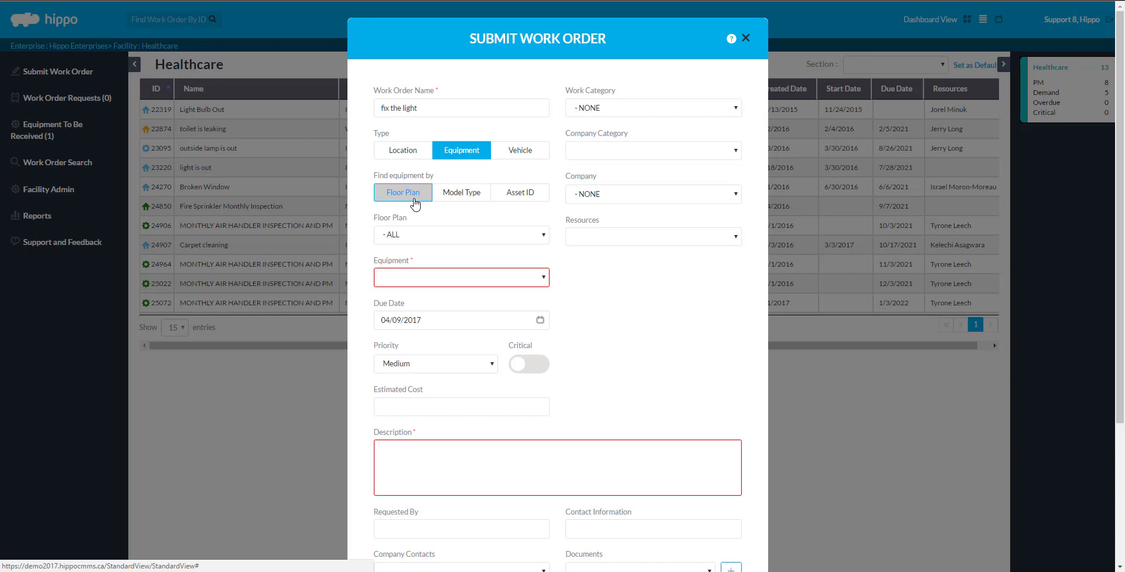
{"action": "left_click", "coordinate": [415, 199]}
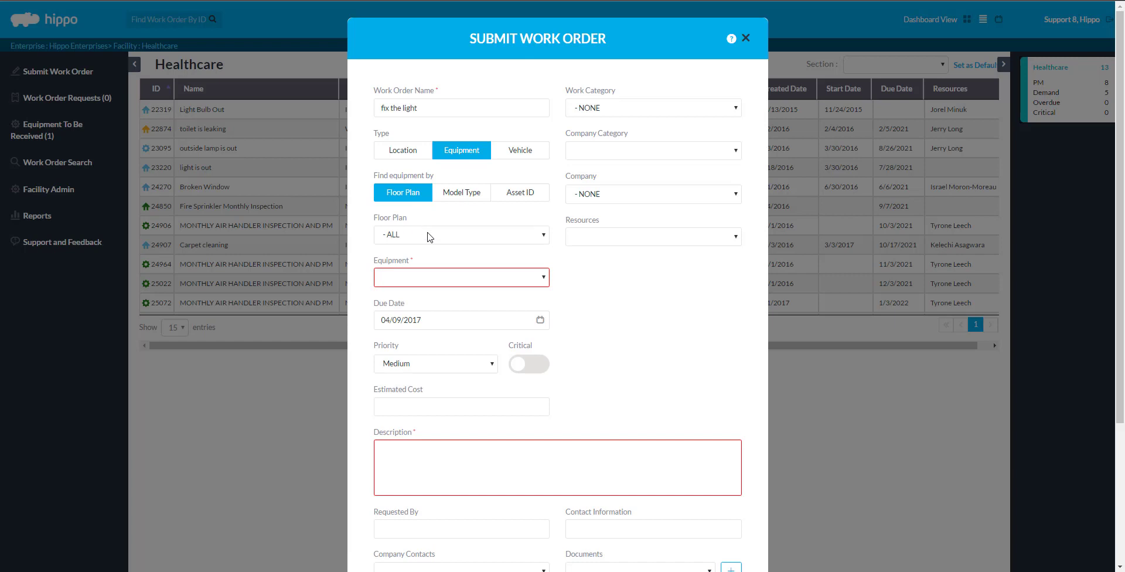
Step: Filter the equipment to the 1st Floor plan and add AHU- 250 (102 MPR) to the work order
{"action": "left_click", "coordinate": [430, 236]}
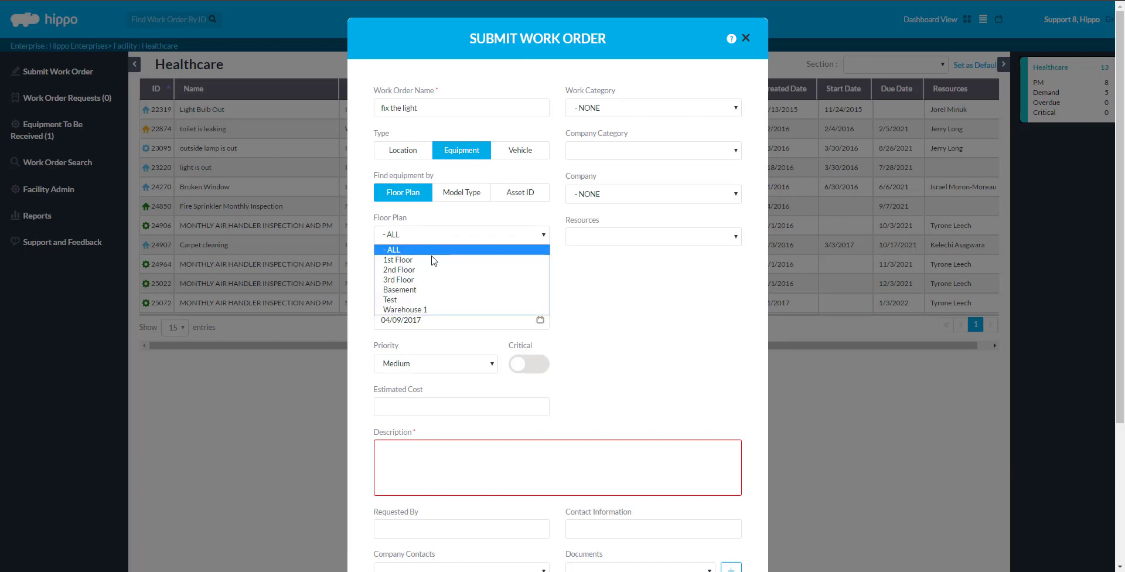
{"action": "left_click", "coordinate": [434, 261]}
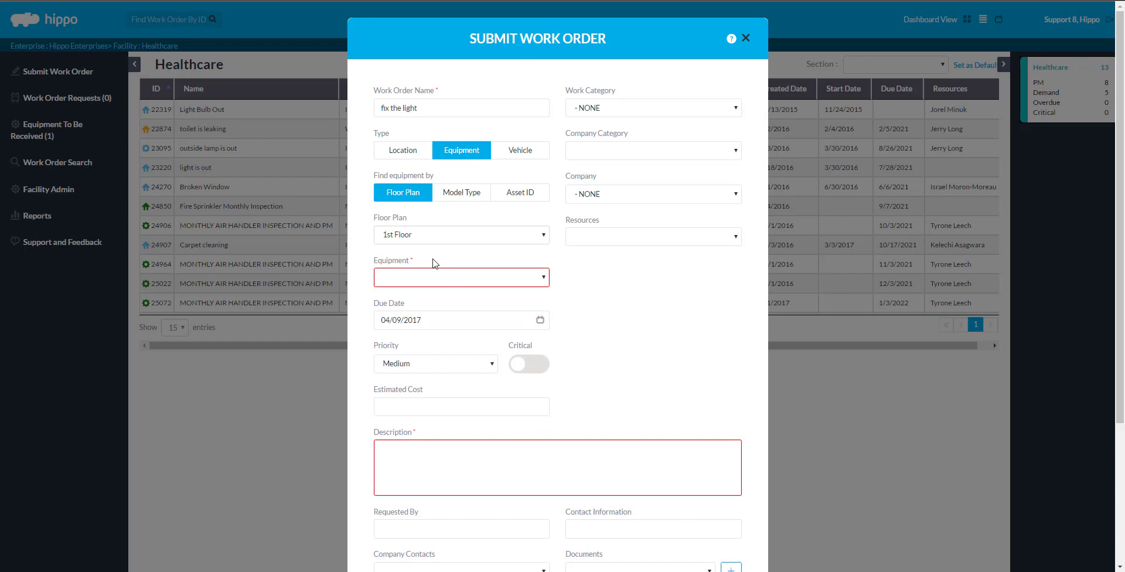
{"action": "left_click", "coordinate": [438, 277]}
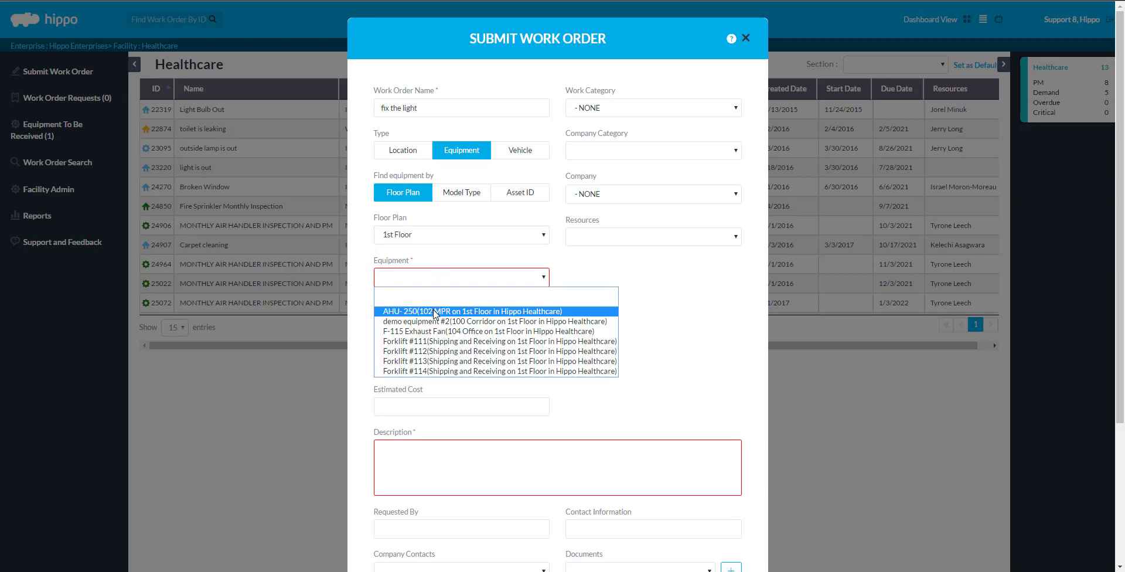
{"action": "left_click", "coordinate": [434, 311]}
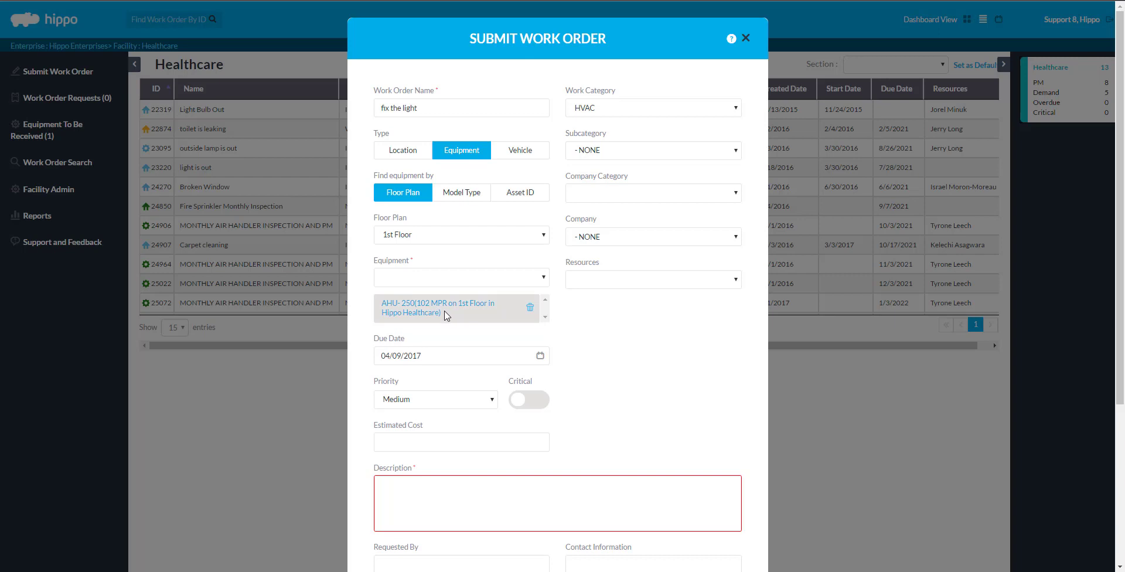
Step: Enter "please fix the light" as the work order's description
{"action": "scroll", "coordinate": [447, 316], "scroll_direction": "down", "scroll_amount": 4}
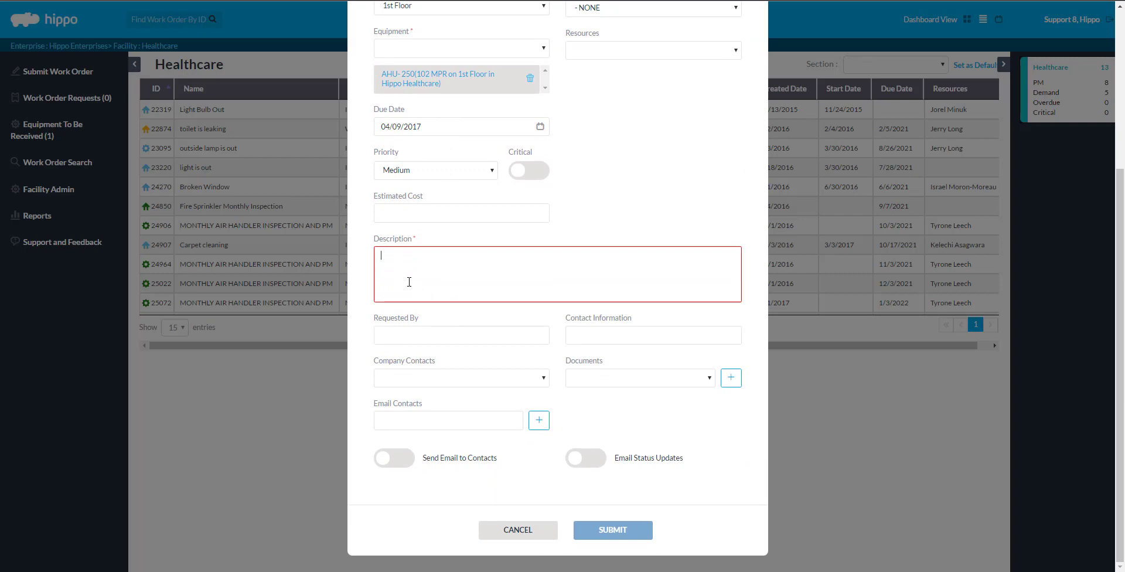
{"action": "type", "text": "ple"}
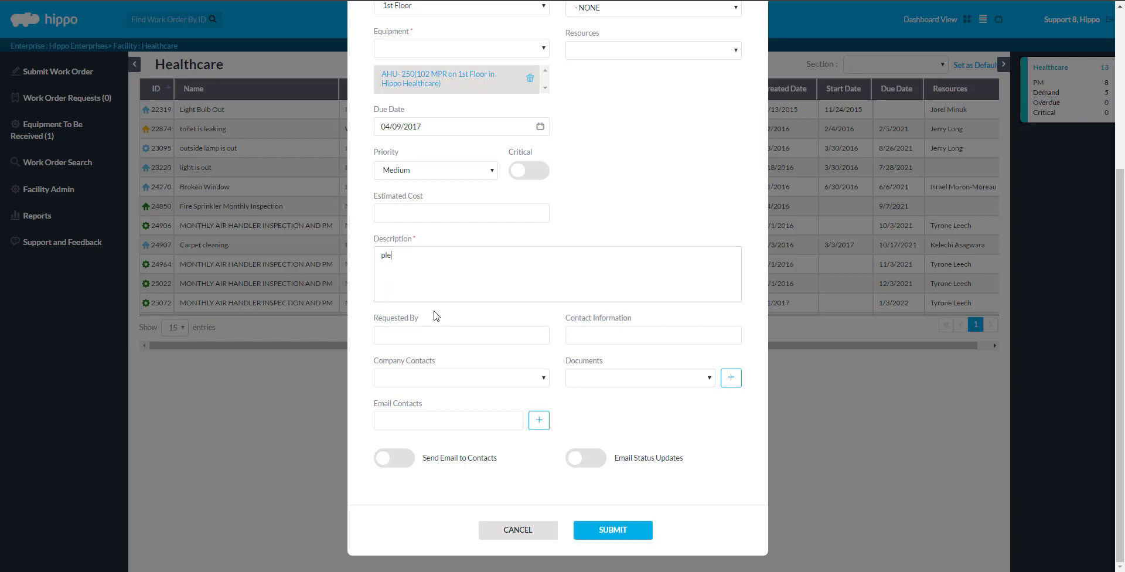
{"action": "type", "text": "ase fix the light"}
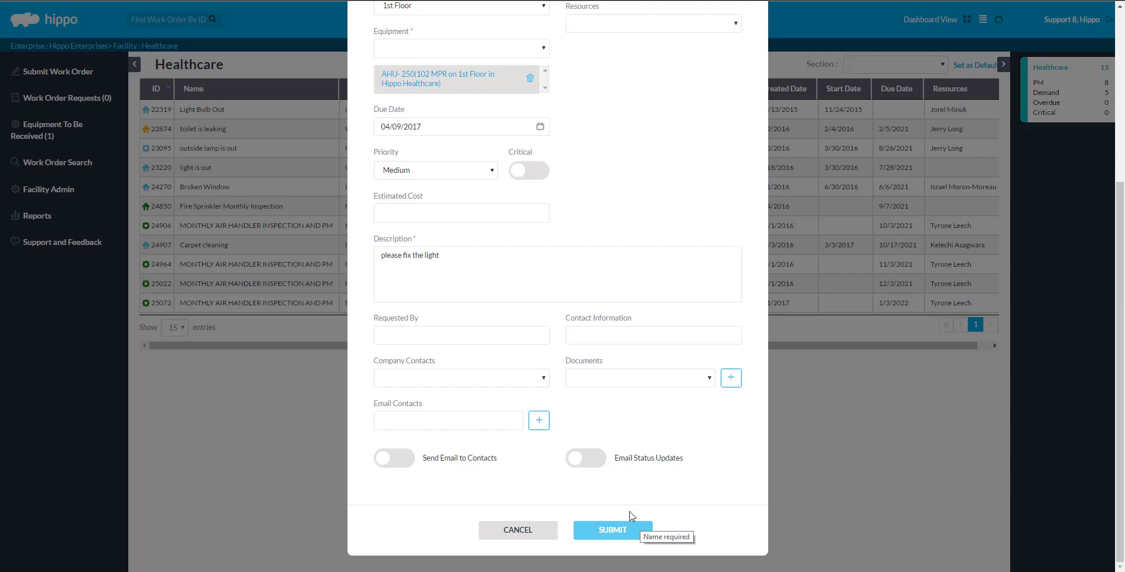
Step: Fill in the empty required work order name with "fix the light"
{"action": "scroll", "coordinate": [572, 229], "scroll_direction": "up", "scroll_amount": 3}
{"action": "scroll", "coordinate": [574, 228], "scroll_direction": "up", "scroll_amount": 2}
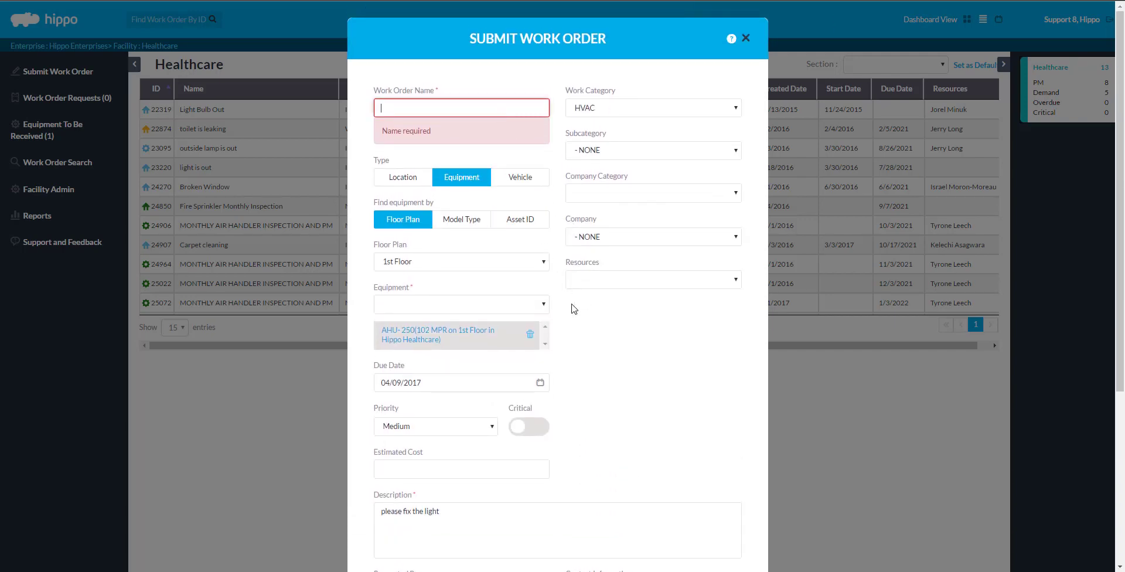
{"action": "type", "text": "fix the "}
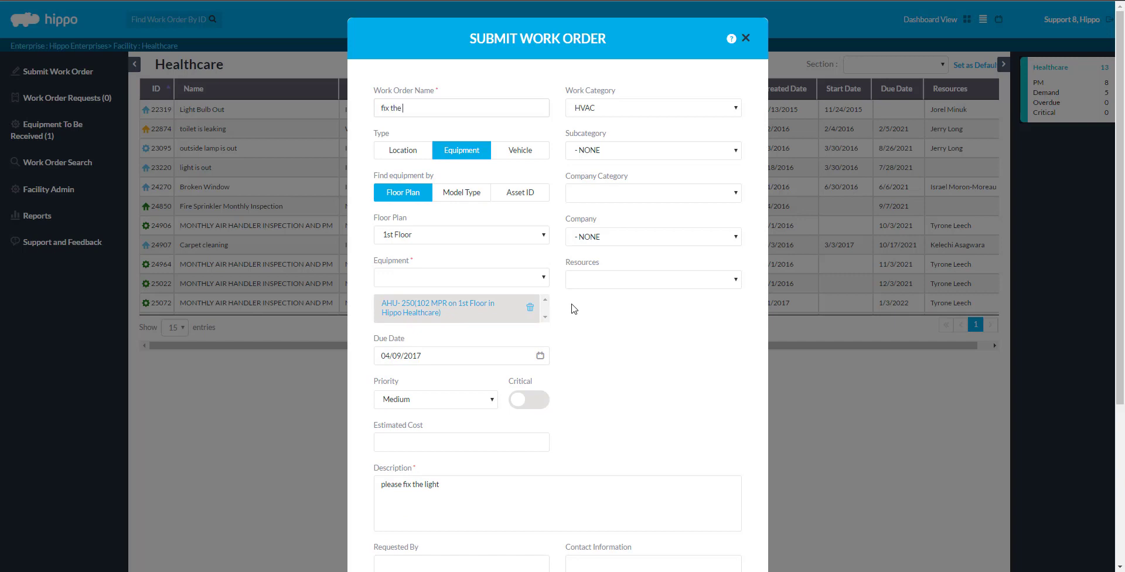
{"action": "type", "text": "light"}
Step: Assign a staff member as the work order's resource and submit the work order
{"action": "scroll", "coordinate": [574, 308], "scroll_direction": "down", "scroll_amount": 4}
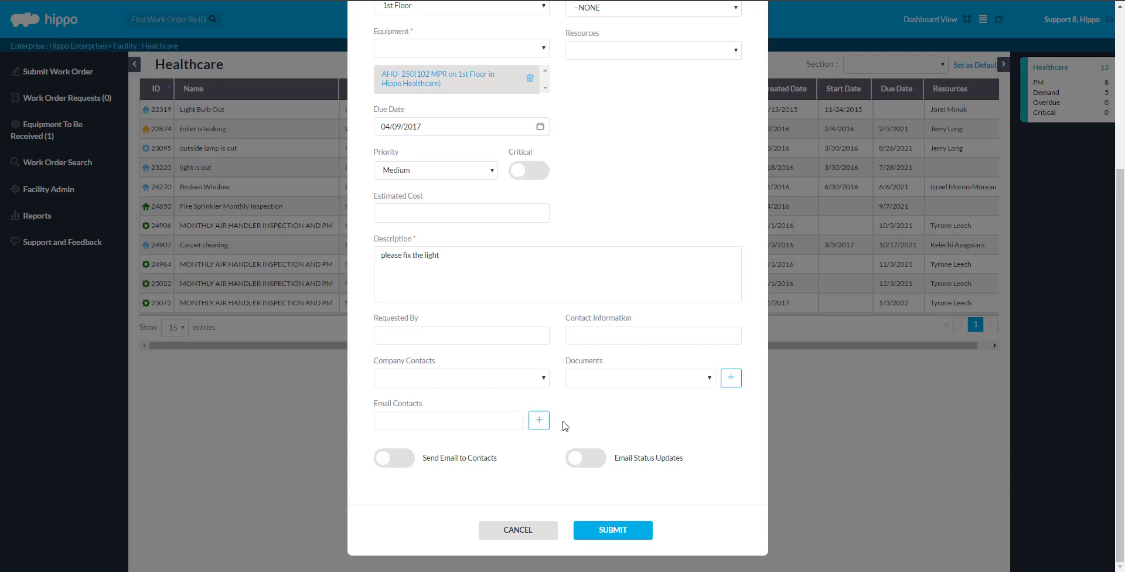
{"action": "left_click", "coordinate": [717, 55]}
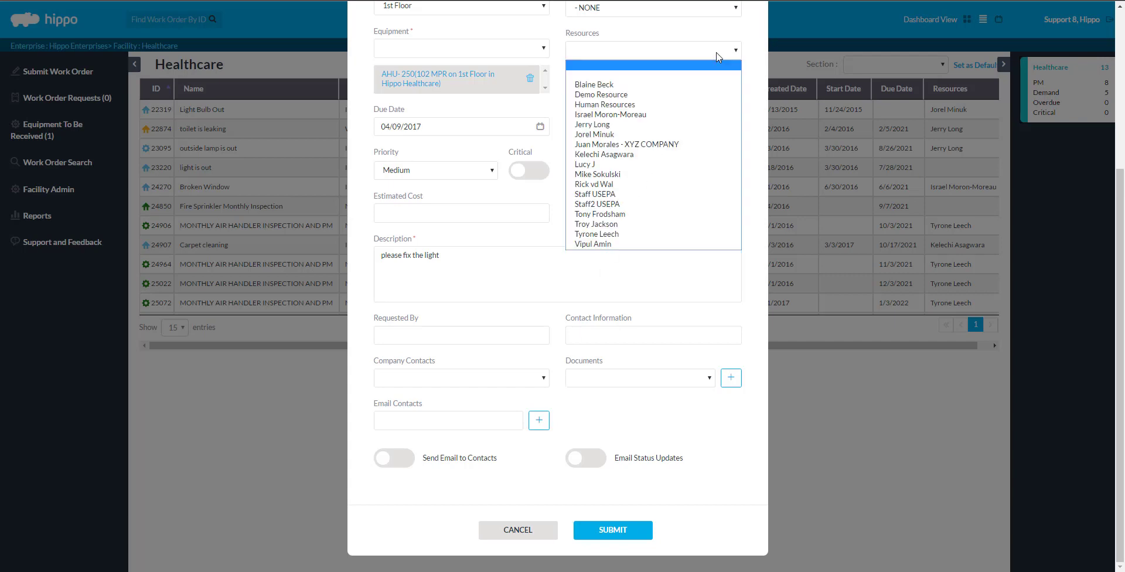
{"action": "left_click", "coordinate": [691, 174]}
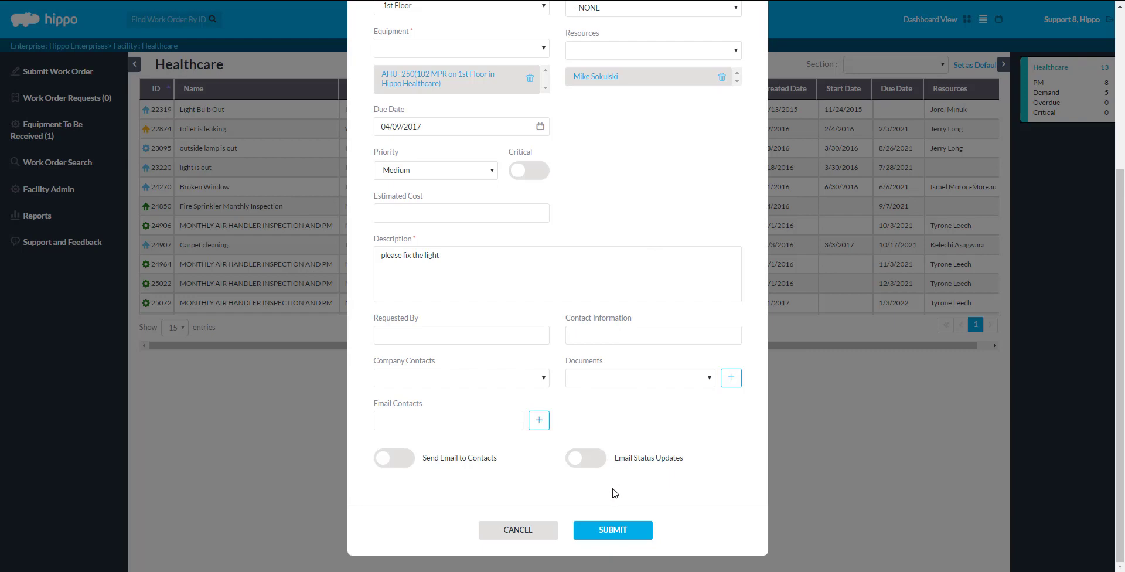
{"action": "left_click", "coordinate": [632, 531]}
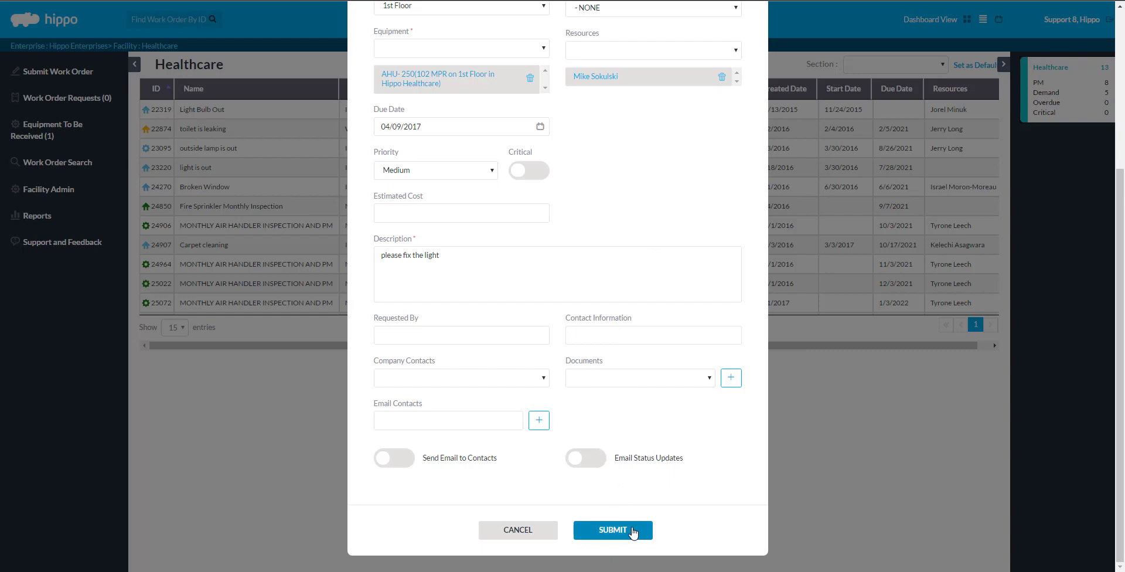